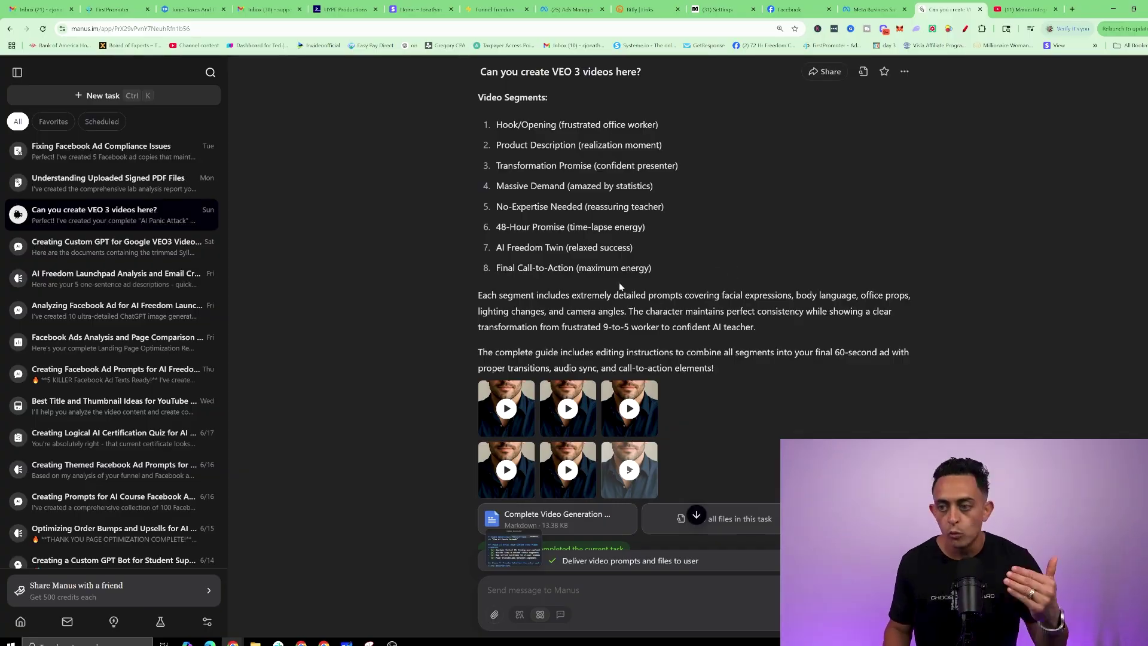
View the Manus Integrates Veo3 YouTube video before drafting the dentist video request.
{"action": "left_click", "coordinate": [1010, 8]}
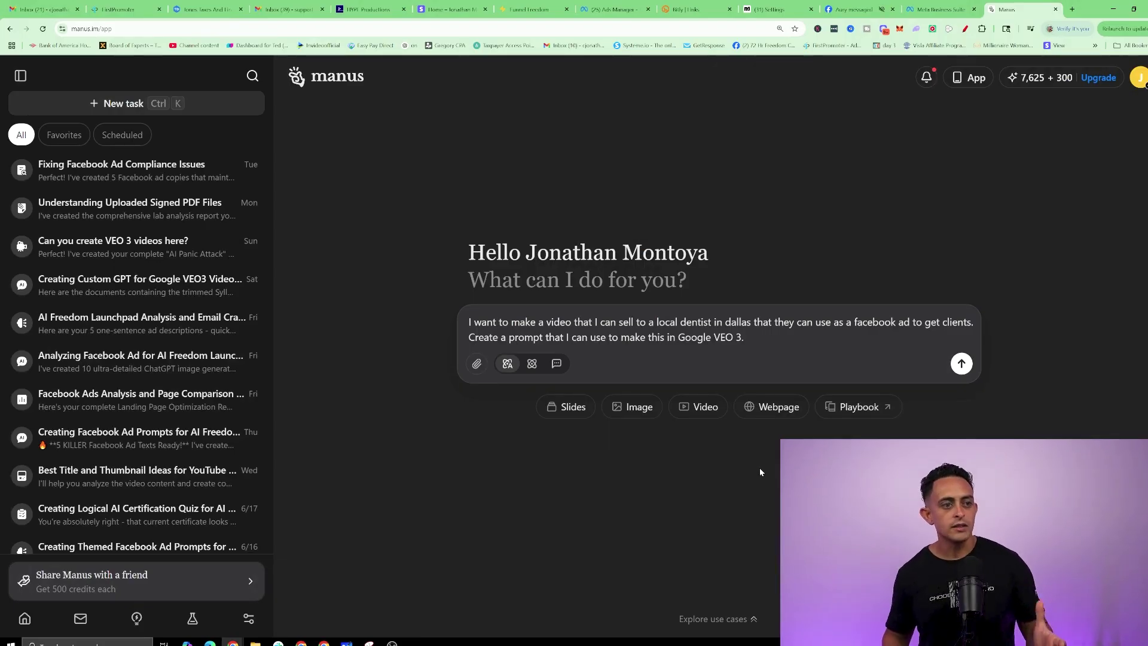
Review the Dallas dentist request text, highlighting its second line and the words Google VEO.
{"action": "mouse_move", "coordinate": [745, 337]}
{"action": "left_mouse_down"}
{"action": "mouse_move", "coordinate": [442, 323]}
{"action": "mouse_move", "coordinate": [462, 304]}
{"action": "left_mouse_up"}
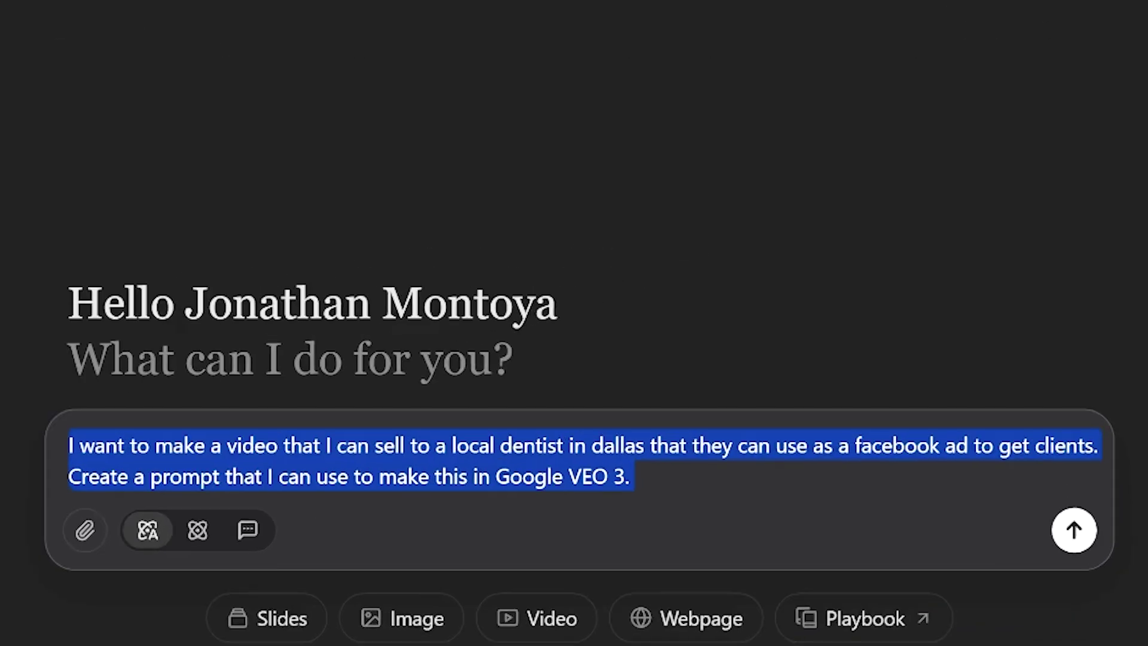
{"action": "left_click", "coordinate": [509, 322]}
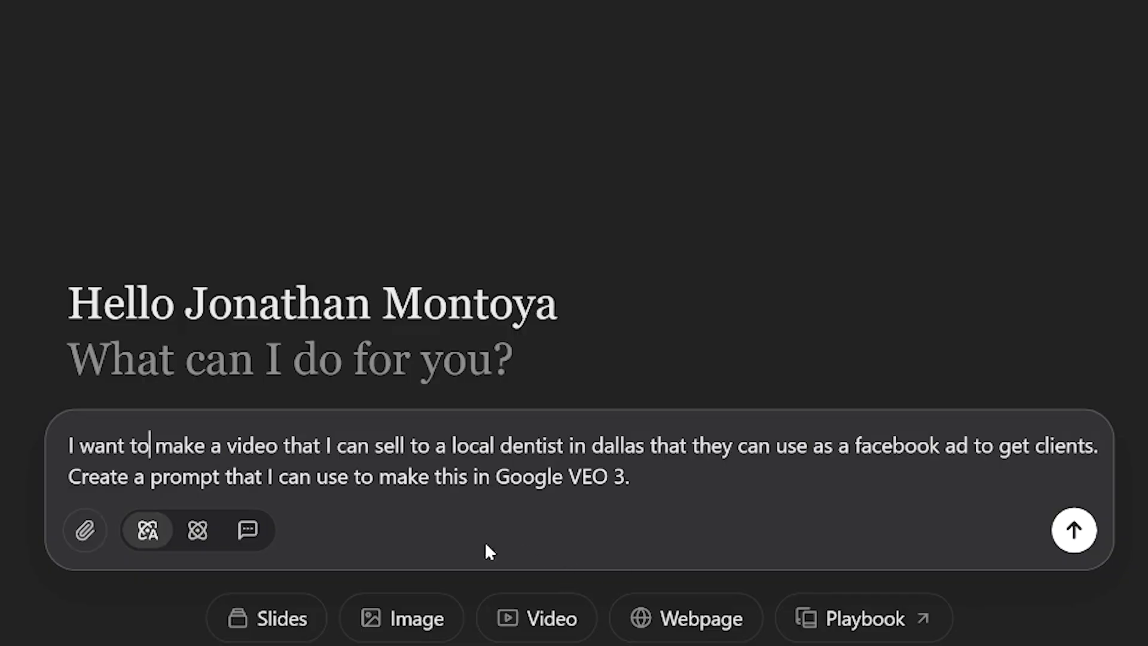
{"action": "left_click_drag", "start_coordinate": [496, 476], "coordinate": [608, 476]}
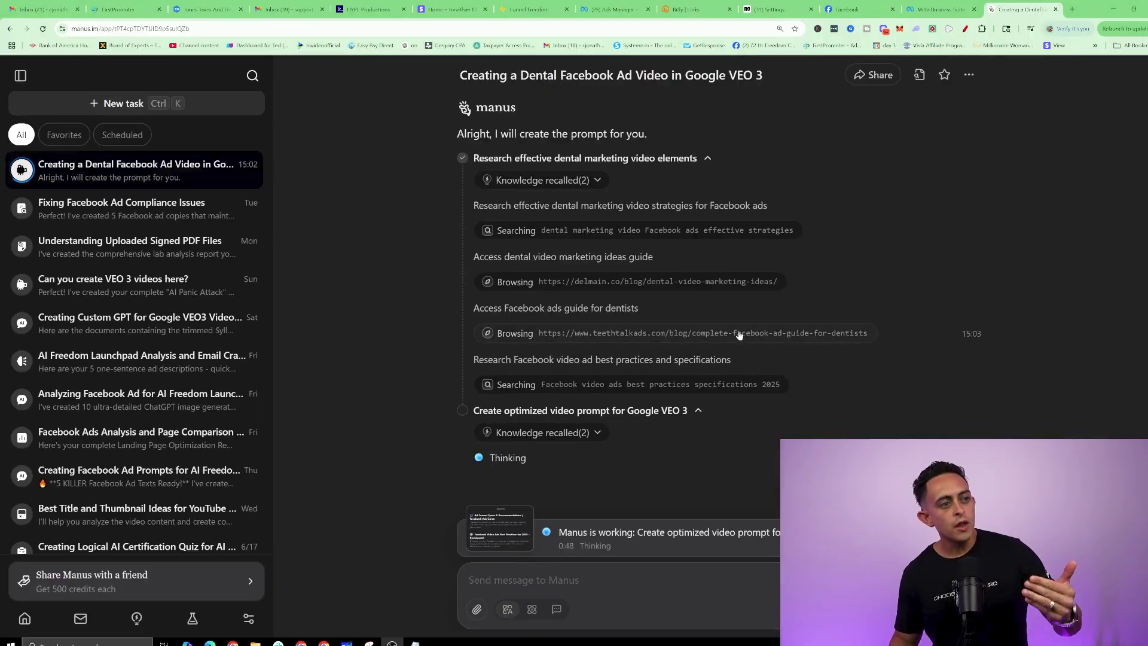
{"action": "scroll", "coordinate": [738, 334], "scroll_direction": "up", "scroll_amount": 2}
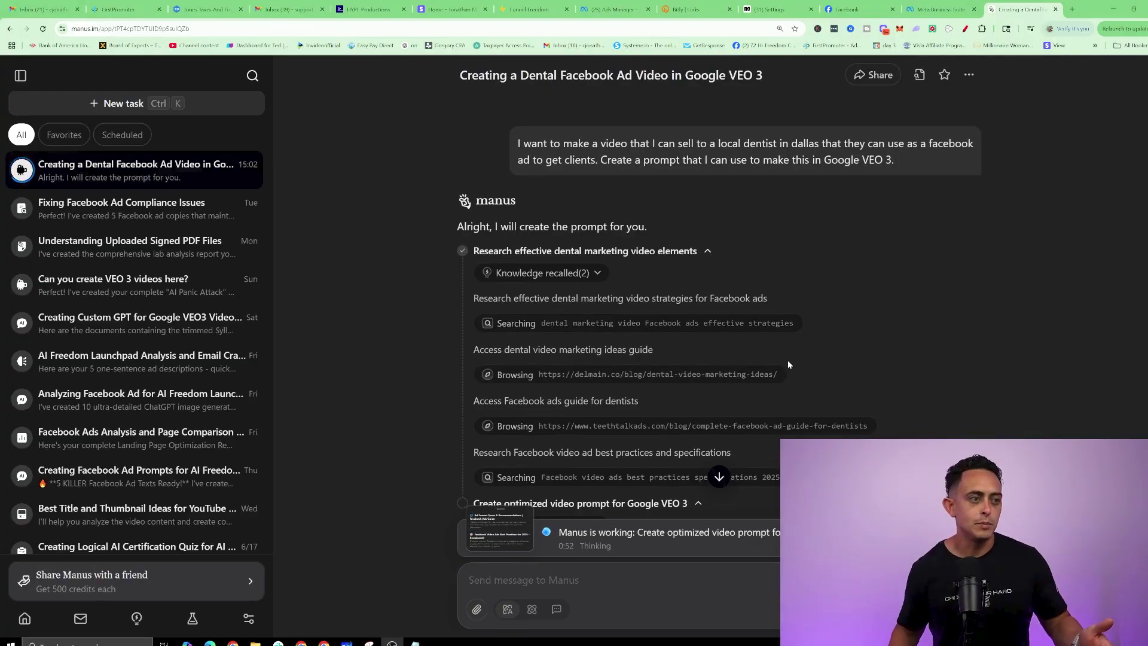
{"action": "scroll", "coordinate": [787, 361], "scroll_direction": "down", "scroll_amount": 2}
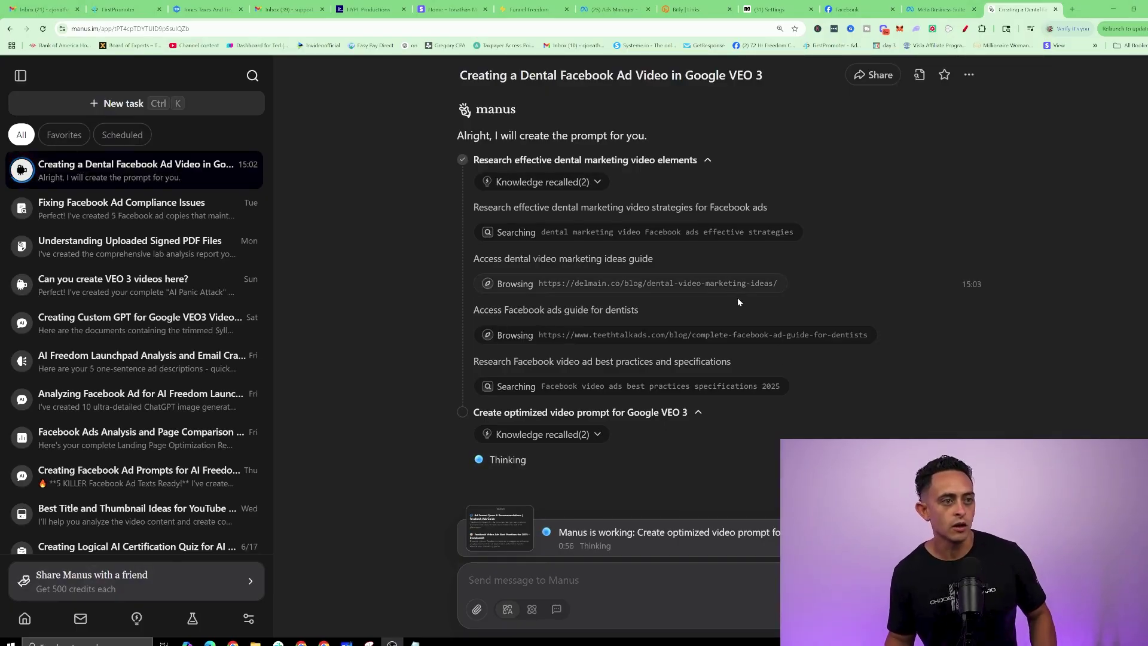
Enlarge the page so the delivered VEO 3 prompt document is easier to read.
{"action": "key", "text": "ctrl+plus"}
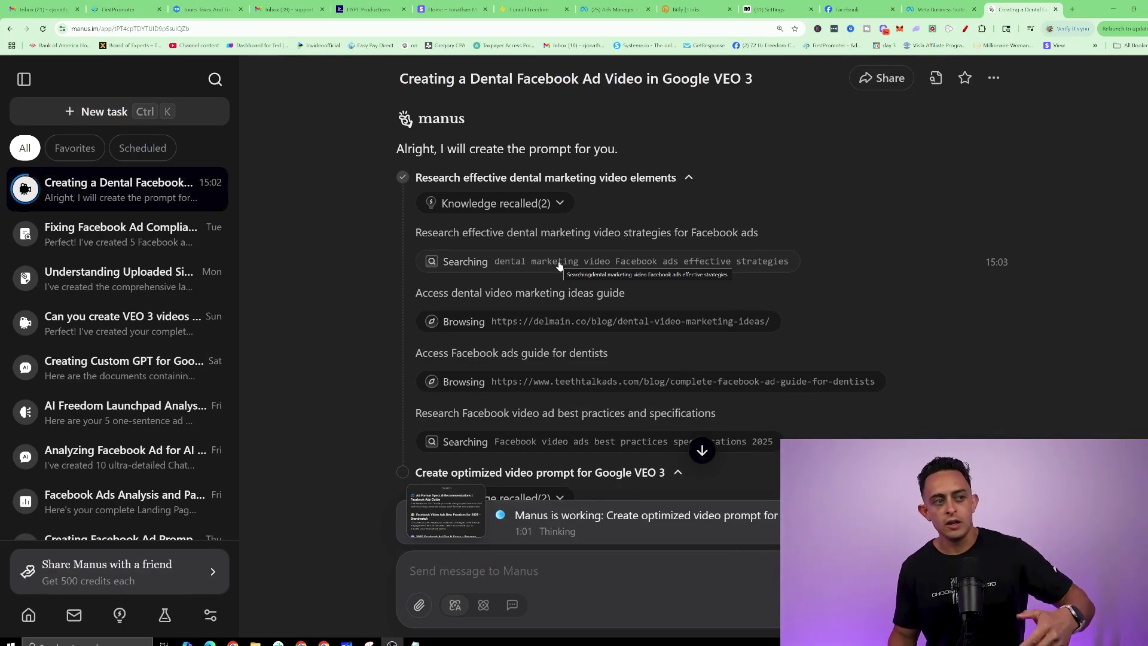
{"action": "scroll", "coordinate": [669, 359], "scroll_direction": "down", "scroll_amount": 2}
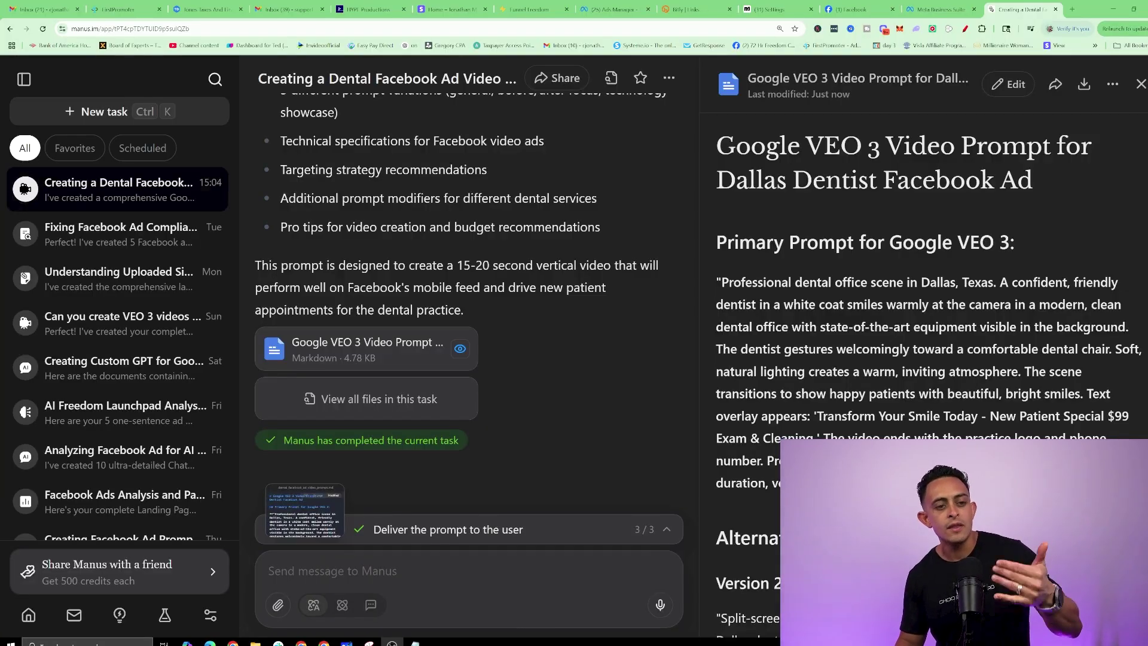
{"action": "mouse_move", "coordinate": [721, 282]}
{"action": "left_mouse_down"}
{"action": "mouse_move", "coordinate": [767, 281]}
{"action": "mouse_move", "coordinate": [812, 304]}
{"action": "left_mouse_up"}
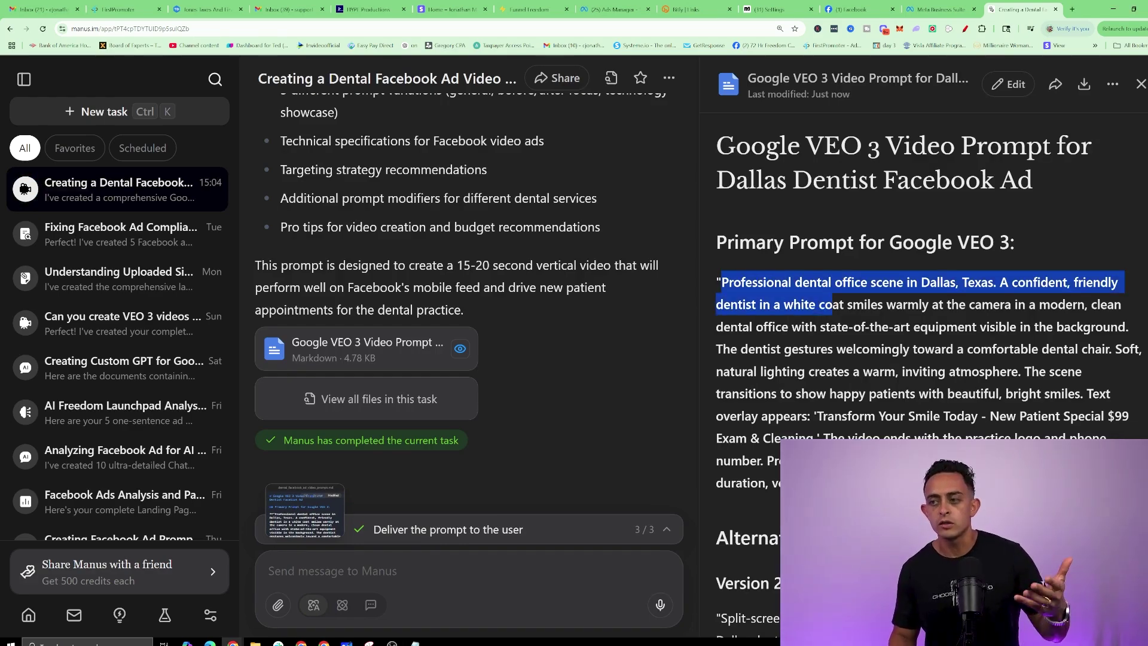
{"action": "scroll", "coordinate": [895, 314], "scroll_direction": "down", "scroll_amount": 2}
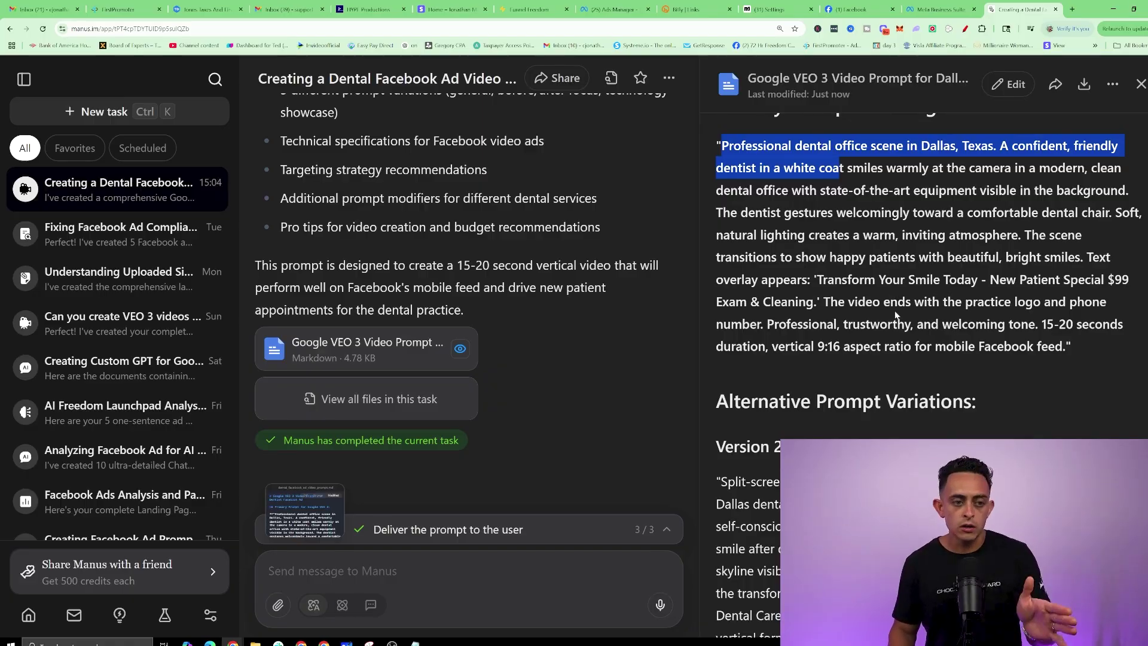
{"action": "scroll", "coordinate": [895, 314], "scroll_direction": "down", "scroll_amount": 2}
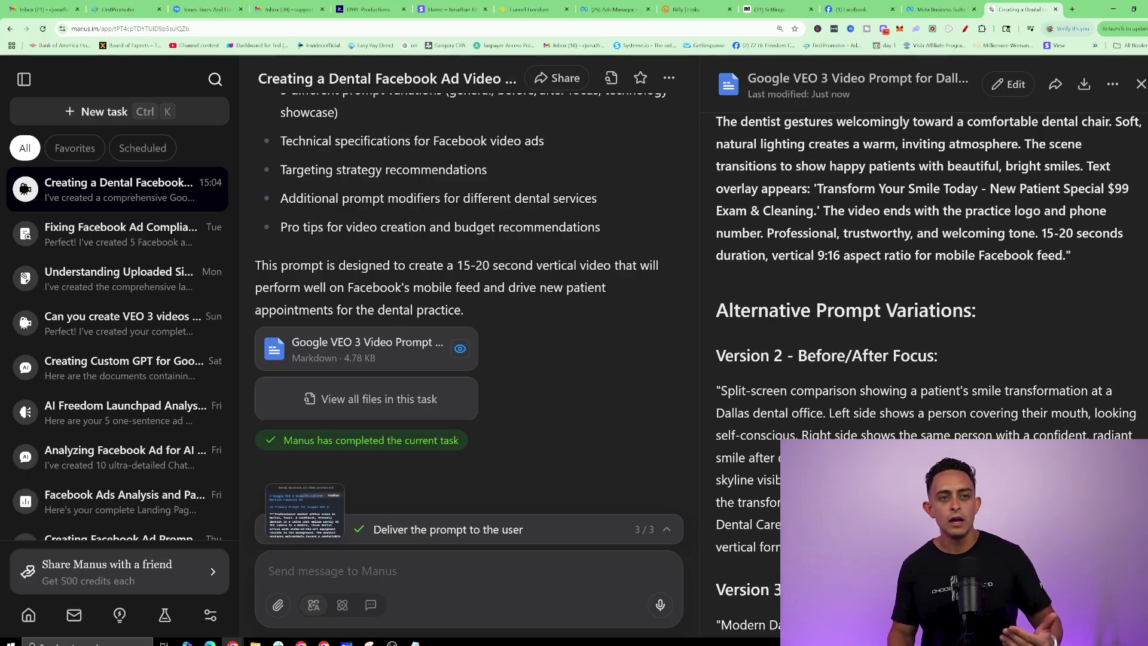
{"action": "scroll", "coordinate": [895, 308], "scroll_direction": "up", "scroll_amount": 1}
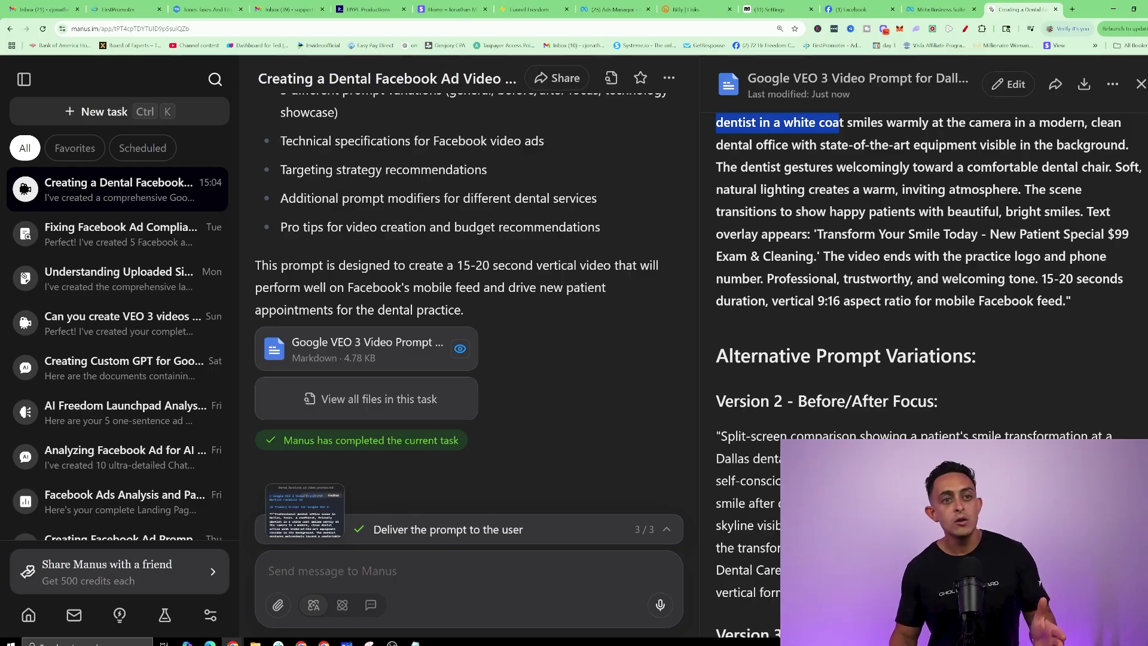
{"action": "scroll", "coordinate": [954, 250], "scroll_direction": "up", "scroll_amount": 1}
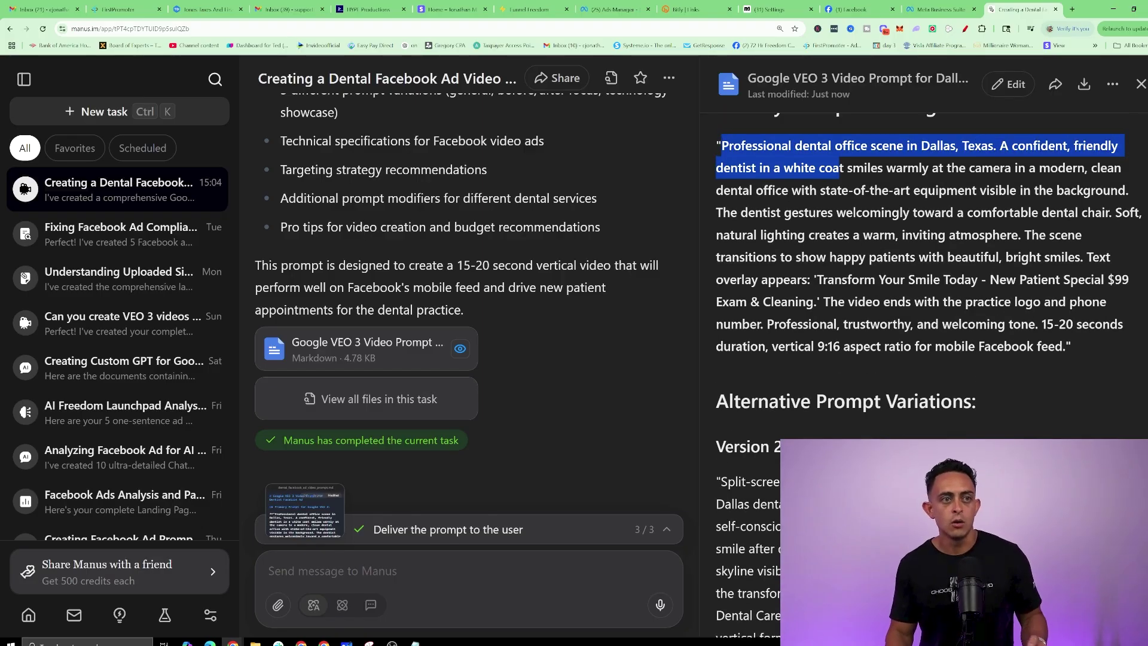
{"action": "left_click", "coordinate": [729, 327]}
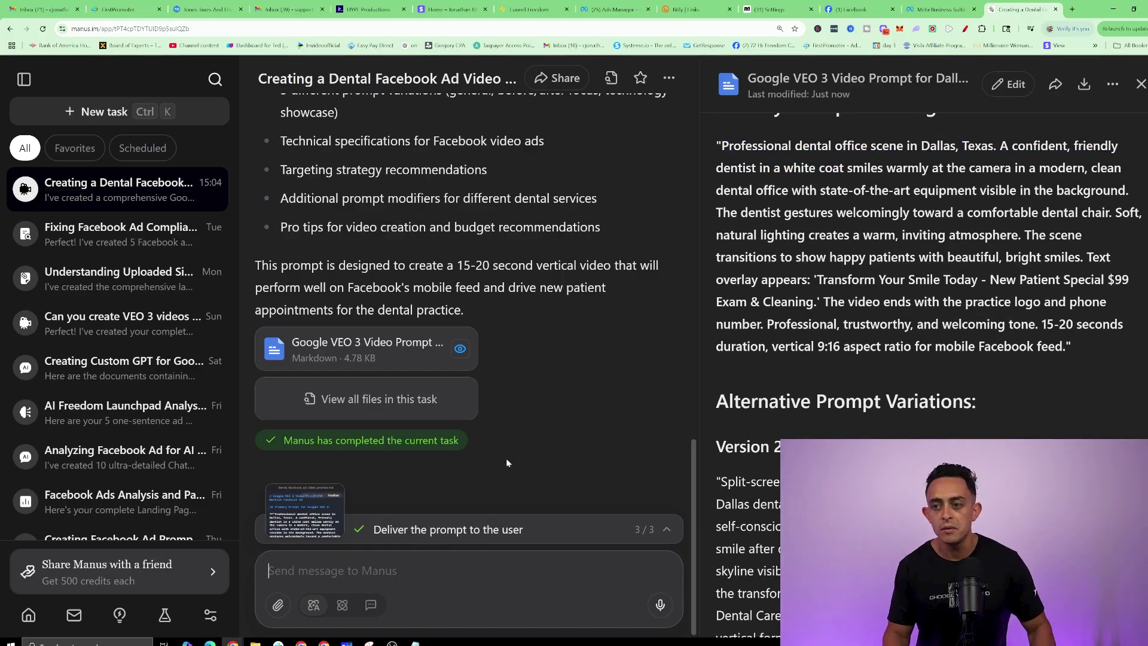
{"action": "type", "text": "Create this in V"}
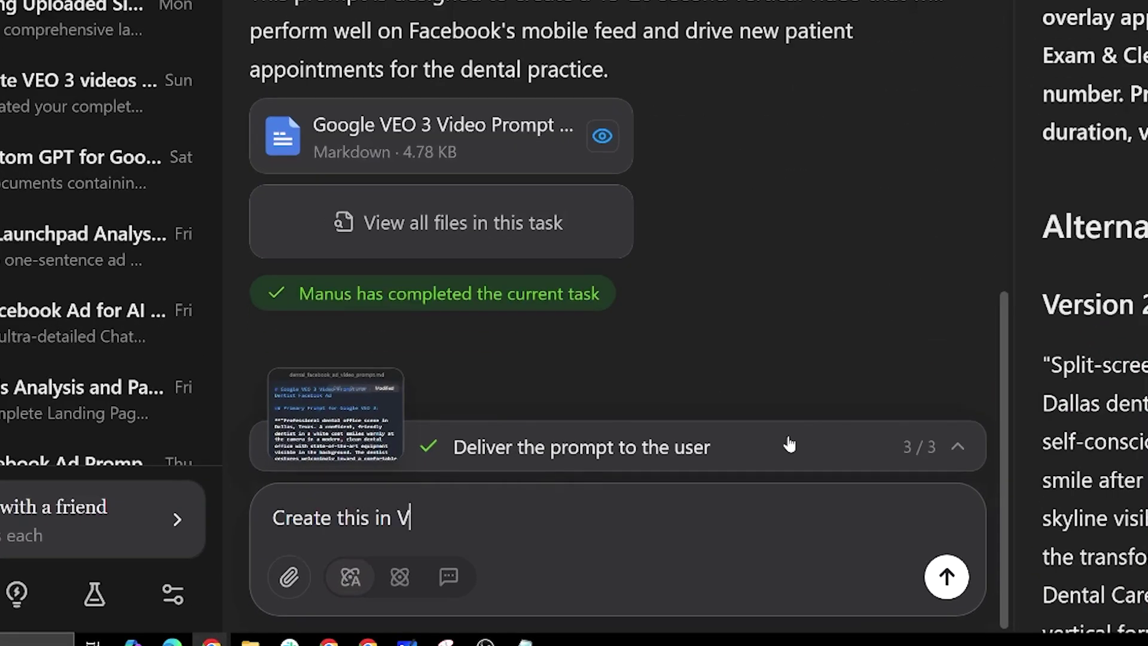
Select the whole 'Create this in VEO 3' follow-up message.
{"action": "key", "text": "ctrl+a"}
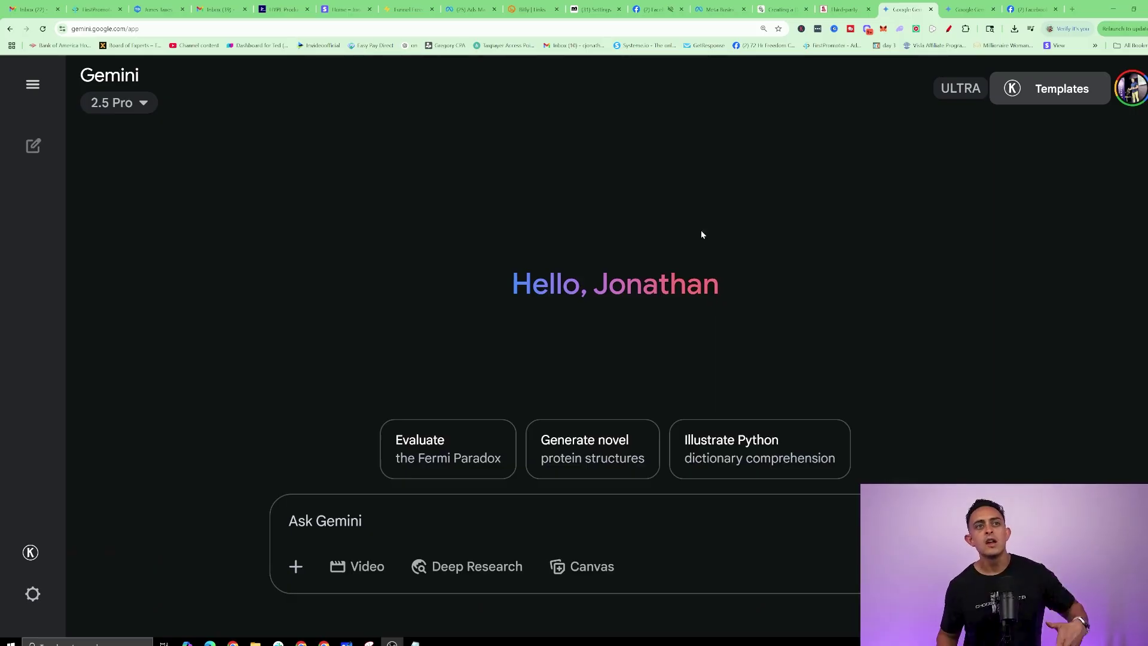
Review the expanded dental-leads prompt, highlighting the Dallas-local and contact-details requirements.
{"action": "left_click", "coordinate": [966, 8]}
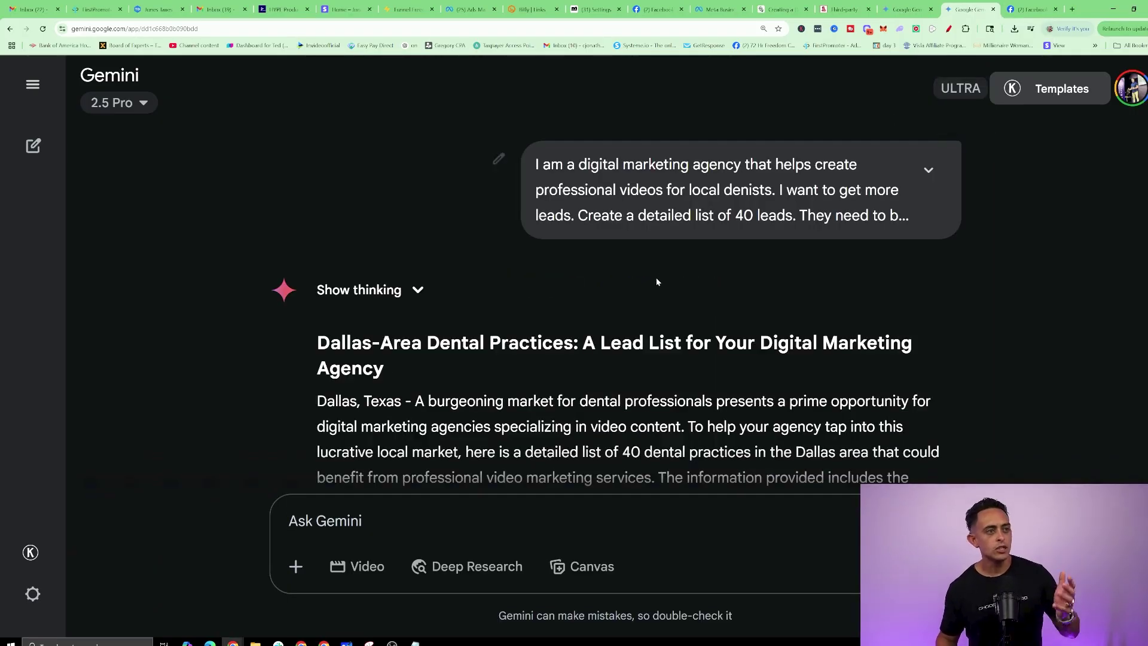
{"action": "left_click", "coordinate": [929, 171]}
{"action": "left_click_drag", "start_coordinate": [840, 279], "coordinate": [568, 165]}
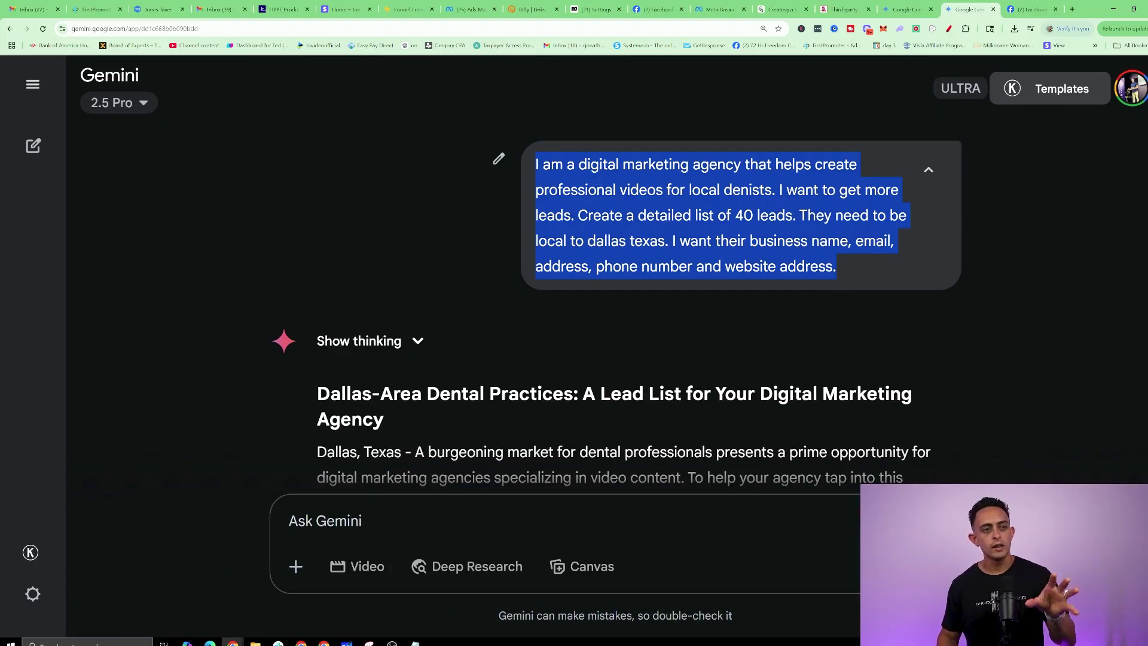
{"action": "left_click_drag", "start_coordinate": [807, 215], "coordinate": [674, 240]}
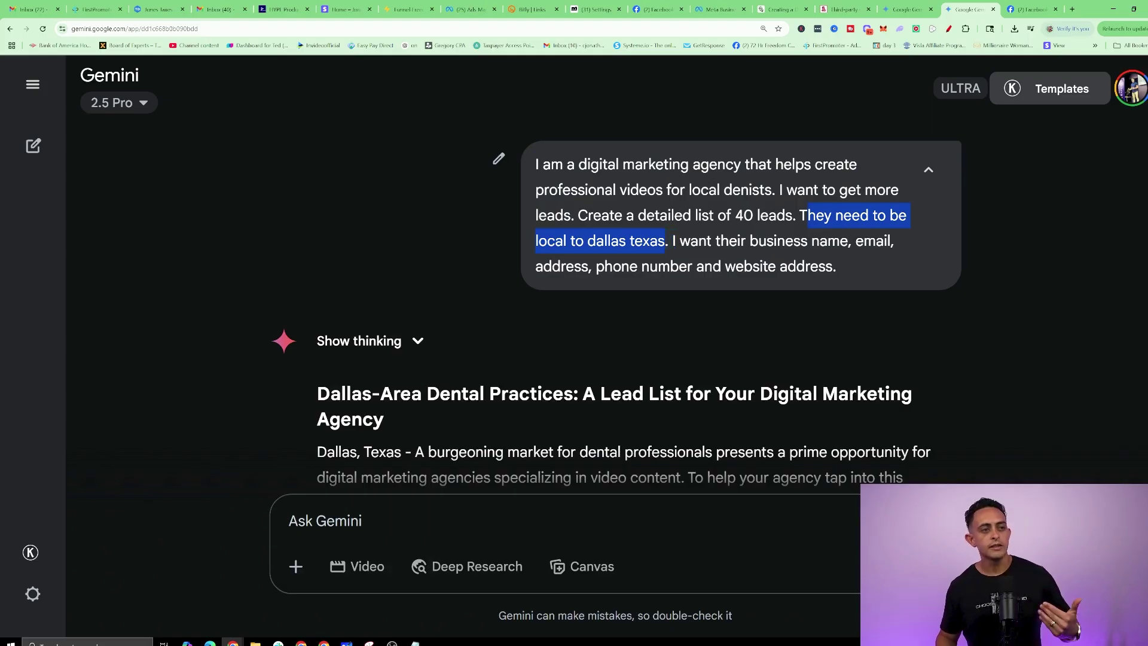
{"action": "left_click", "coordinate": [674, 240]}
{"action": "mouse_move", "coordinate": [672, 241]}
{"action": "left_mouse_down"}
{"action": "mouse_move", "coordinate": [825, 215]}
{"action": "mouse_move", "coordinate": [841, 240]}
{"action": "mouse_move", "coordinate": [612, 266]}
{"action": "mouse_move", "coordinate": [787, 265]}
{"action": "left_mouse_up"}
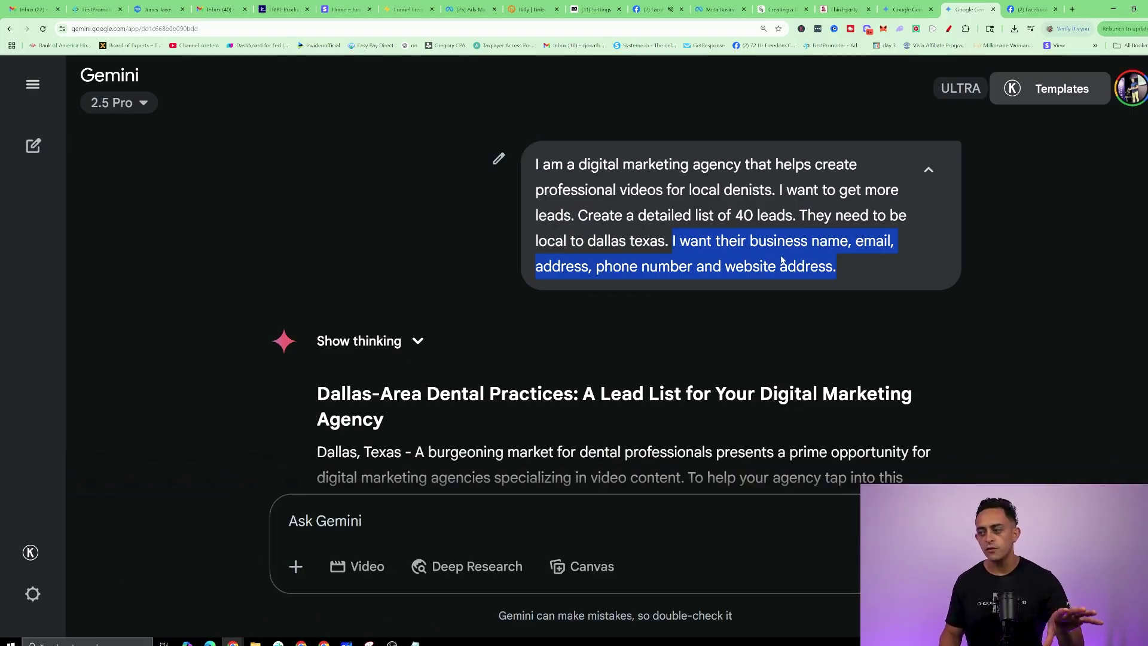
{"action": "scroll", "coordinate": [781, 260], "scroll_direction": "down", "scroll_amount": 3}
{"action": "scroll", "coordinate": [715, 254], "scroll_direction": "down", "scroll_amount": 2}
{"action": "scroll", "coordinate": [718, 255], "scroll_direction": "down", "scroll_amount": 1}
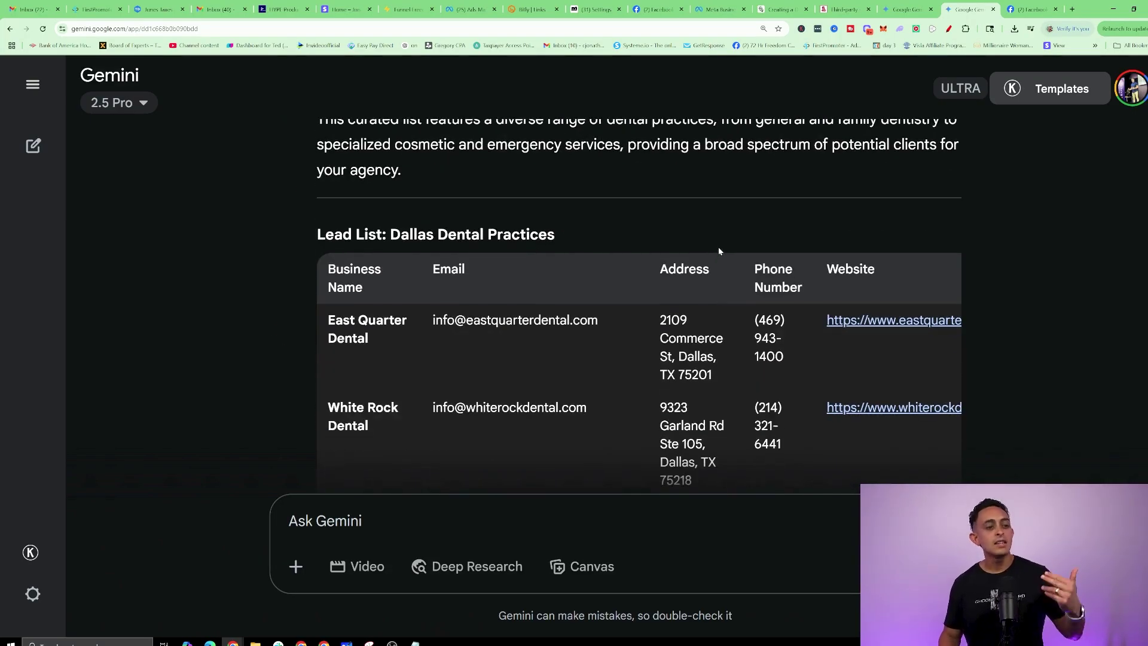
Shrink the lead list to show more rows and visit the Bear Creek Family Dentistry website.
{"action": "key", "text": "ctrl+minus"}
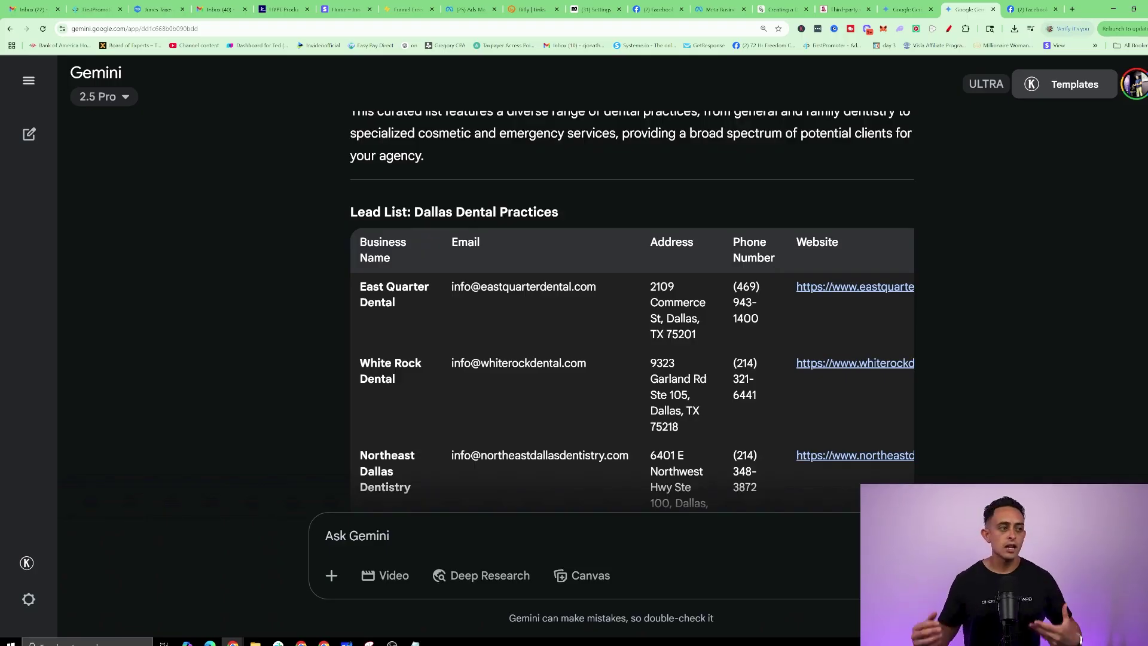
{"action": "scroll", "coordinate": [729, 345], "scroll_direction": "down", "scroll_amount": 2}
{"action": "scroll", "coordinate": [727, 359], "scroll_direction": "down", "scroll_amount": 1}
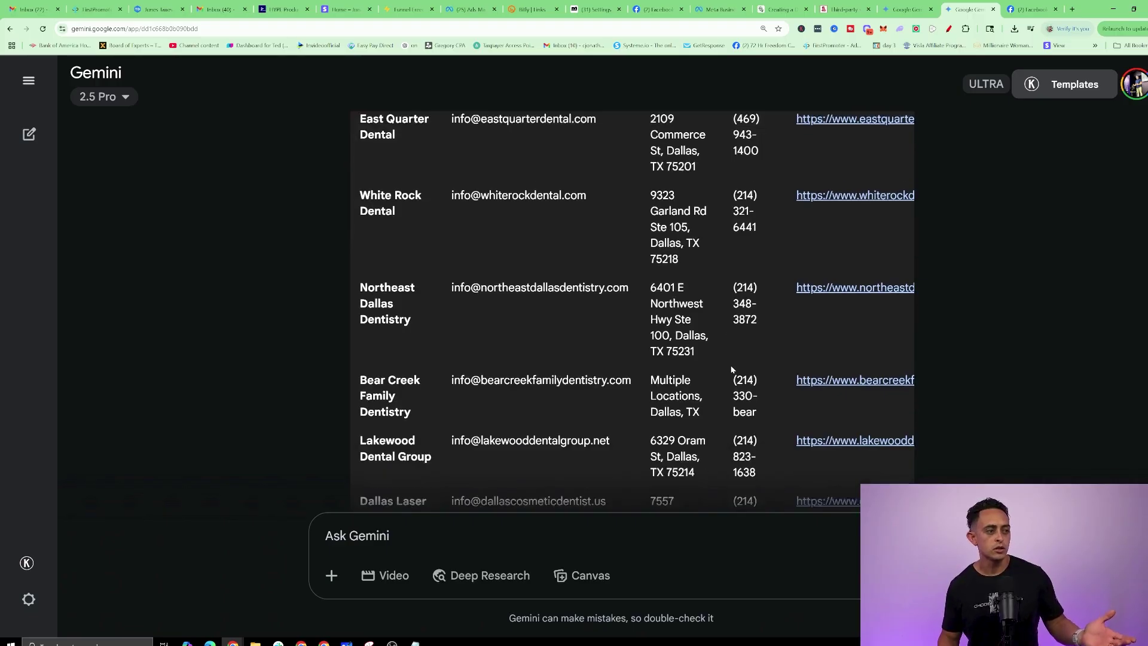
{"action": "triple_click", "coordinate": [386, 380]}
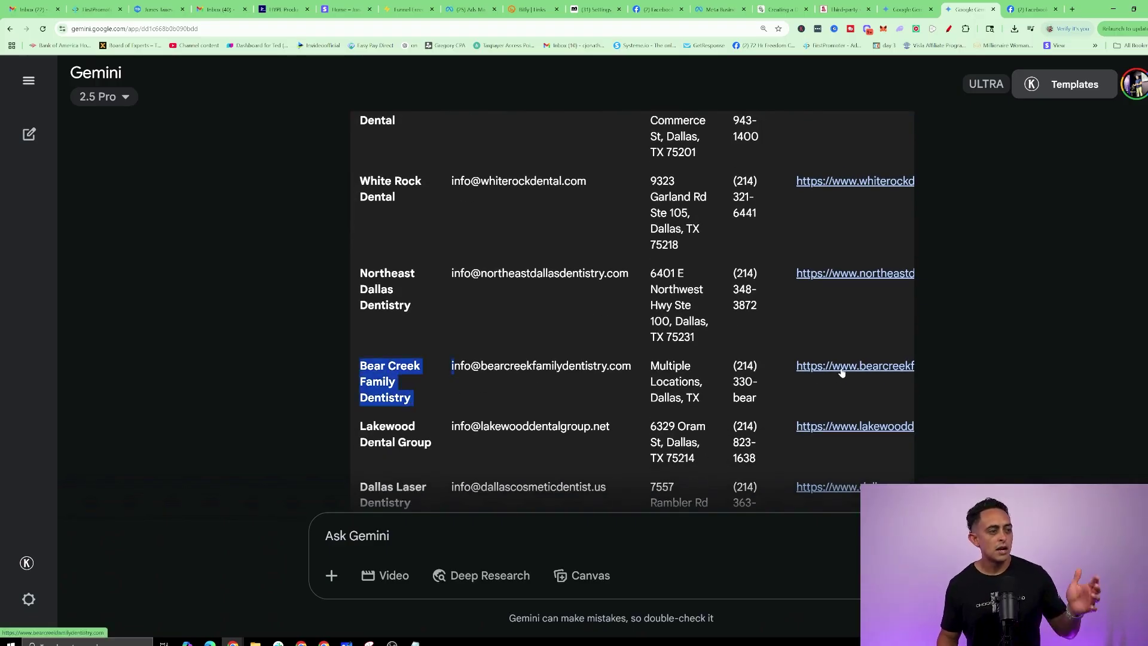
{"action": "left_click", "coordinate": [841, 368]}
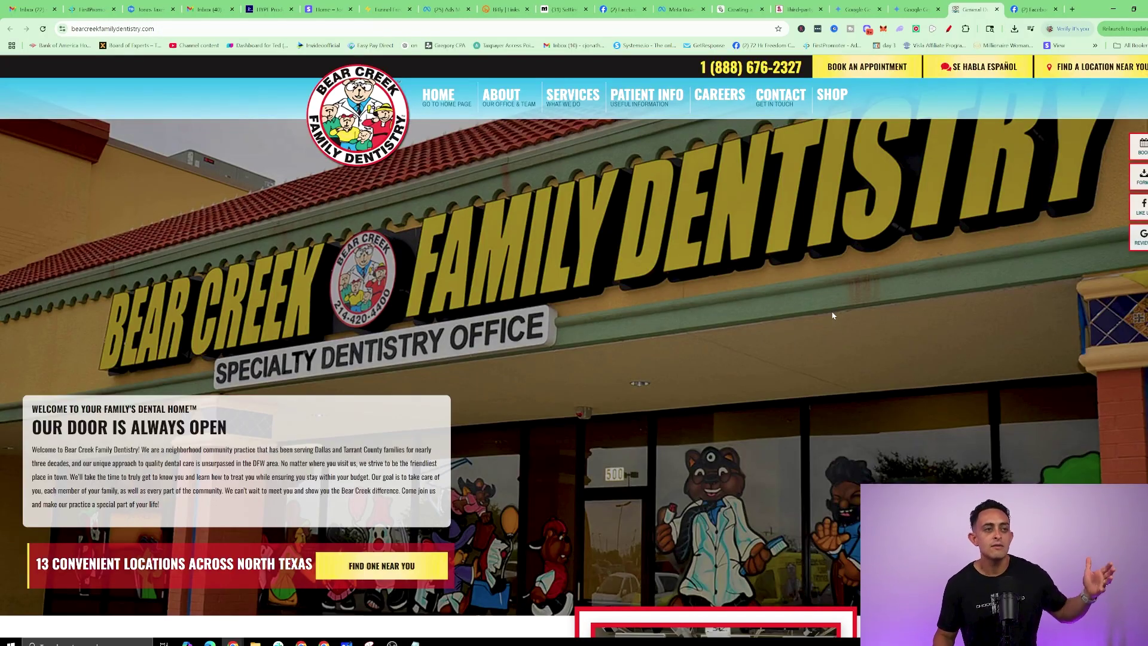
{"action": "scroll", "coordinate": [830, 323], "scroll_direction": "down", "scroll_amount": 4}
{"action": "scroll", "coordinate": [818, 341], "scroll_direction": "down", "scroll_amount": 3}
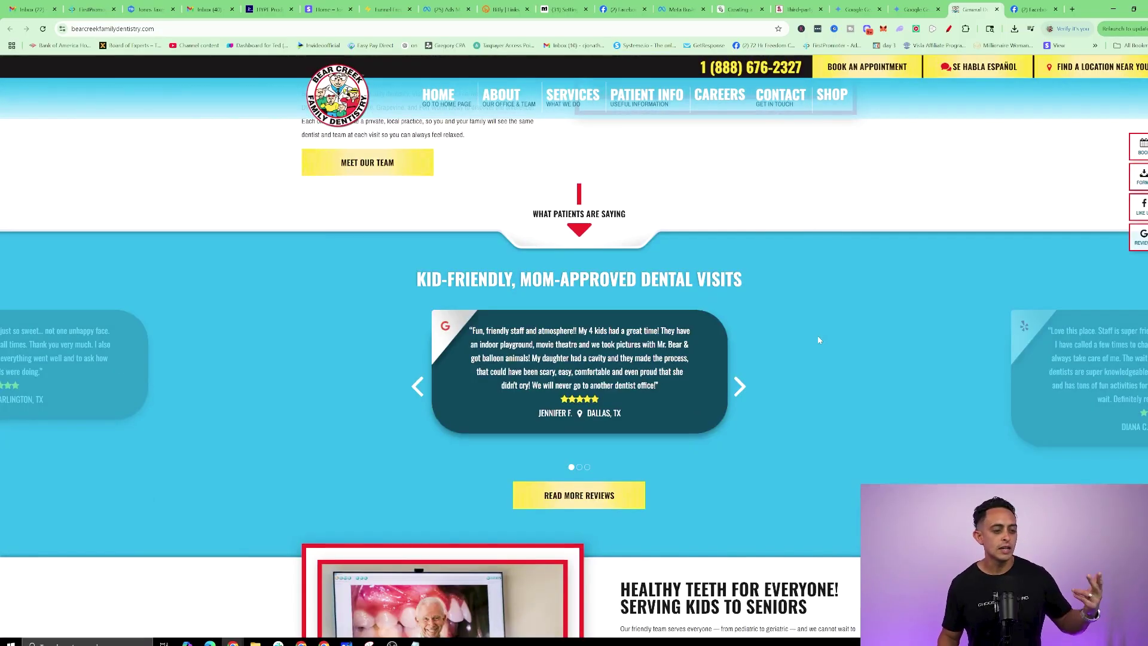
{"action": "scroll", "coordinate": [819, 340], "scroll_direction": "down", "scroll_amount": 4}
{"action": "scroll", "coordinate": [817, 345], "scroll_direction": "down", "scroll_amount": 4}
{"action": "scroll", "coordinate": [818, 353], "scroll_direction": "down", "scroll_amount": 4}
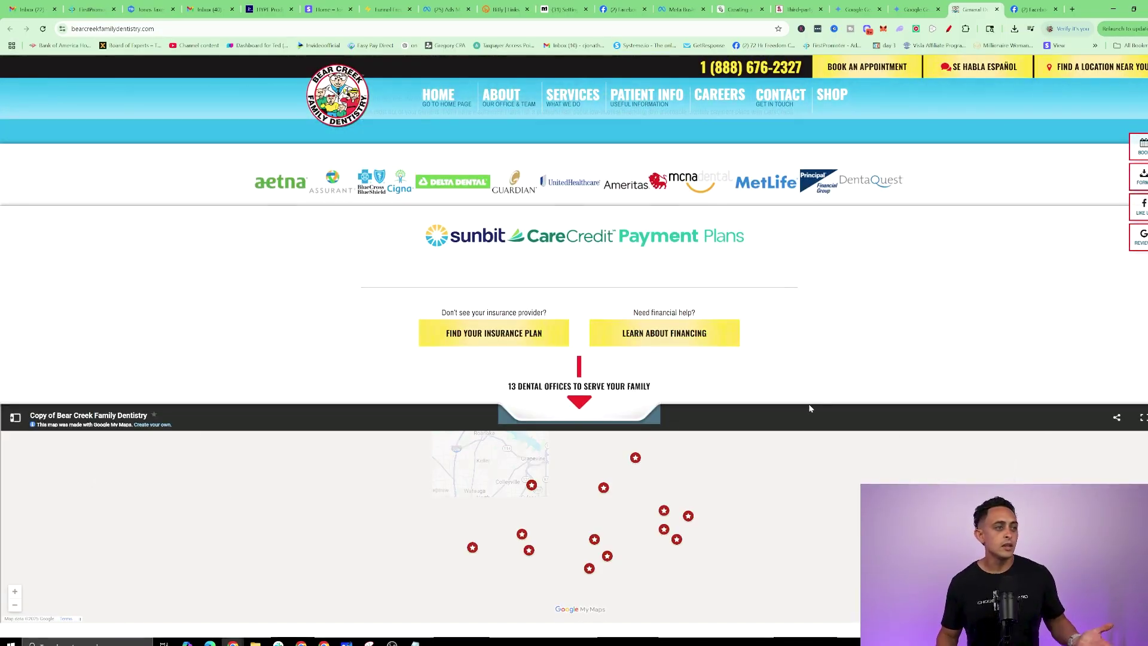
{"action": "scroll", "coordinate": [807, 405], "scroll_direction": "down", "scroll_amount": 5}
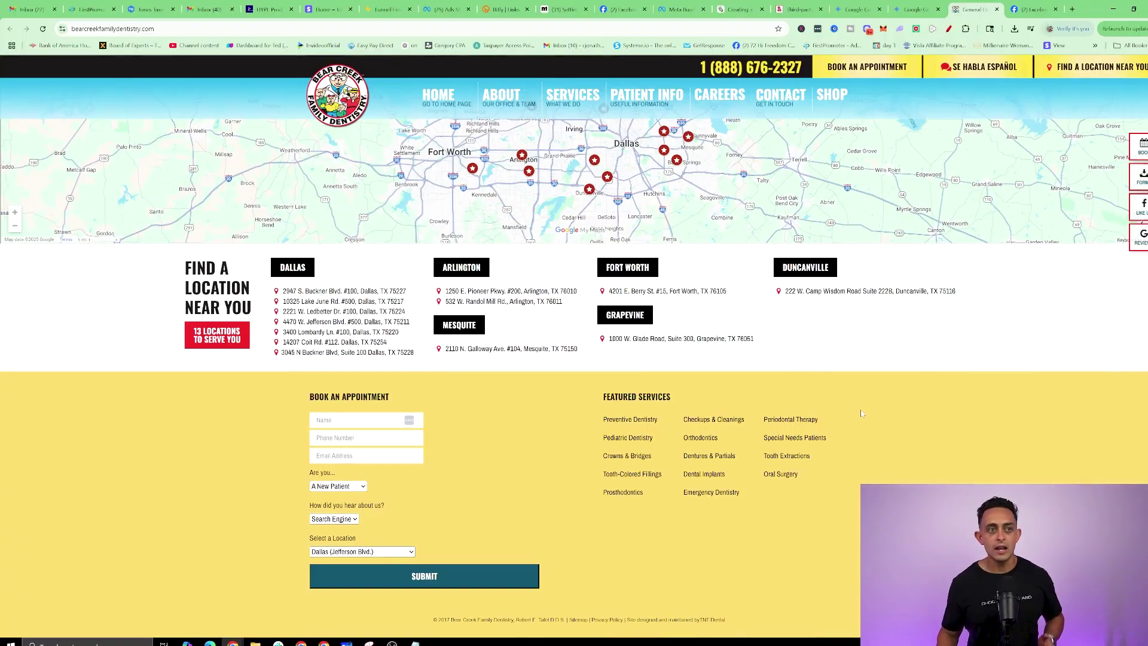
{"action": "scroll", "coordinate": [574, 404], "scroll_direction": "up", "scroll_amount": 3}
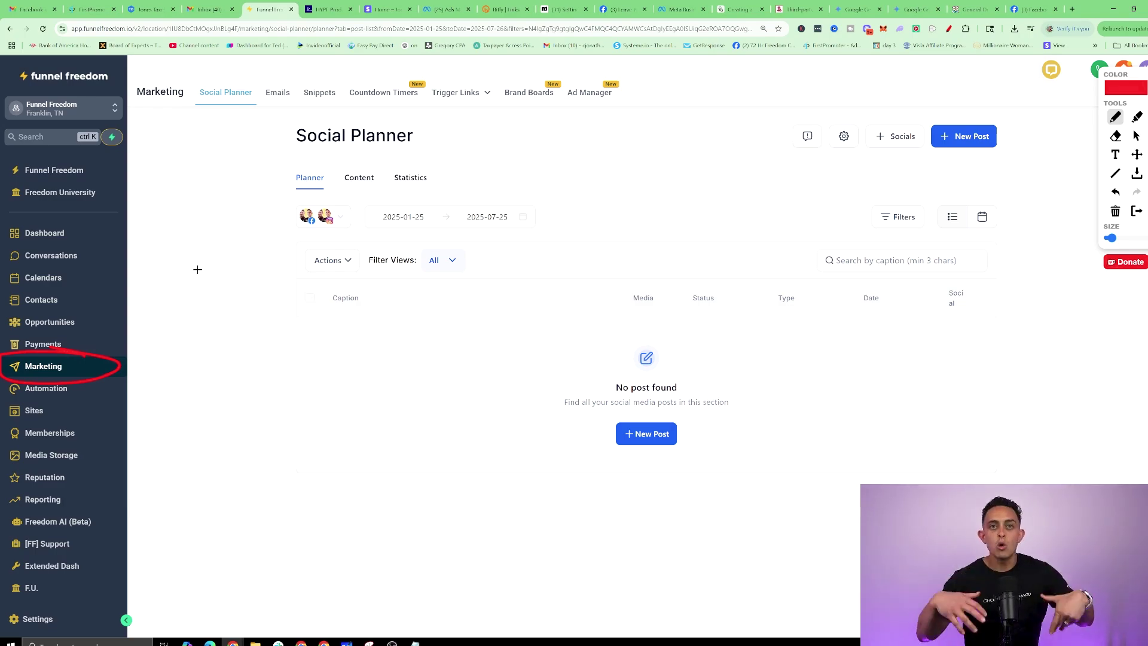
Dismiss the overlay and start connecting a social media account in Social Planner.
{"action": "key", "text": "Escape"}
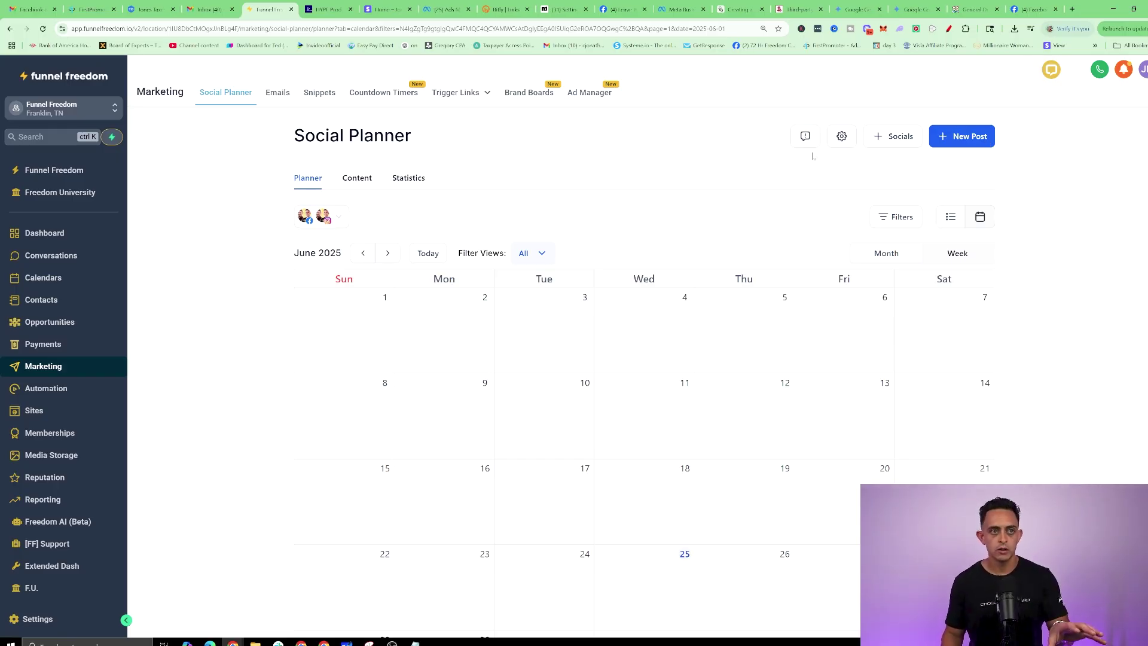
{"action": "left_click", "coordinate": [896, 136]}
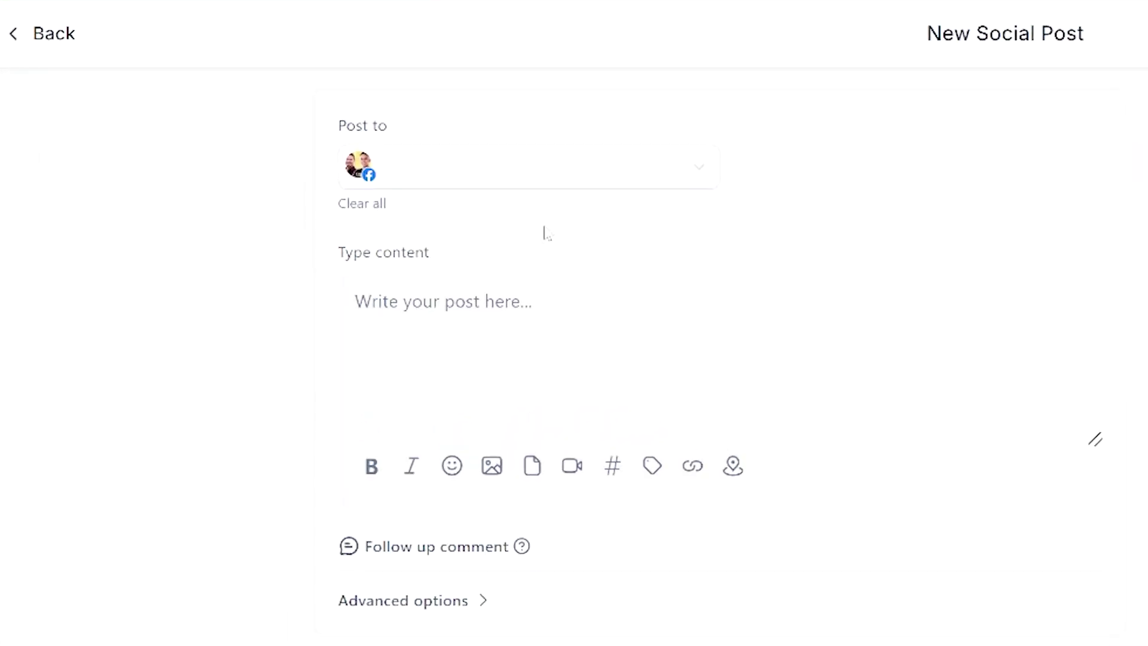
{"action": "left_click", "coordinate": [511, 180]}
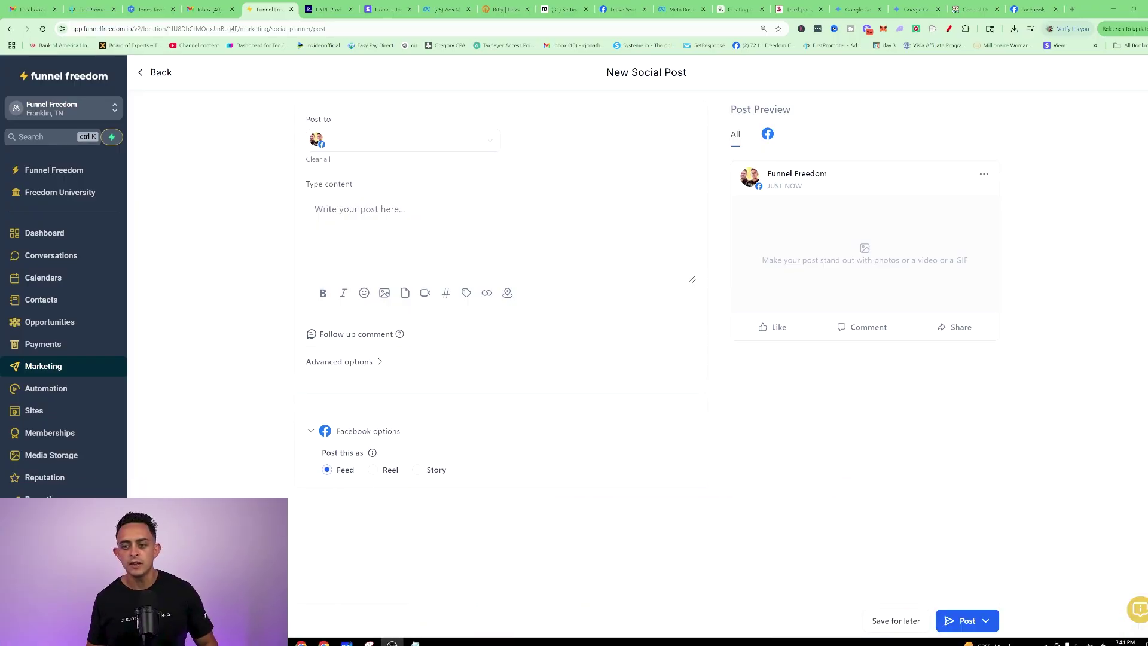
{"action": "left_click", "coordinate": [985, 625]}
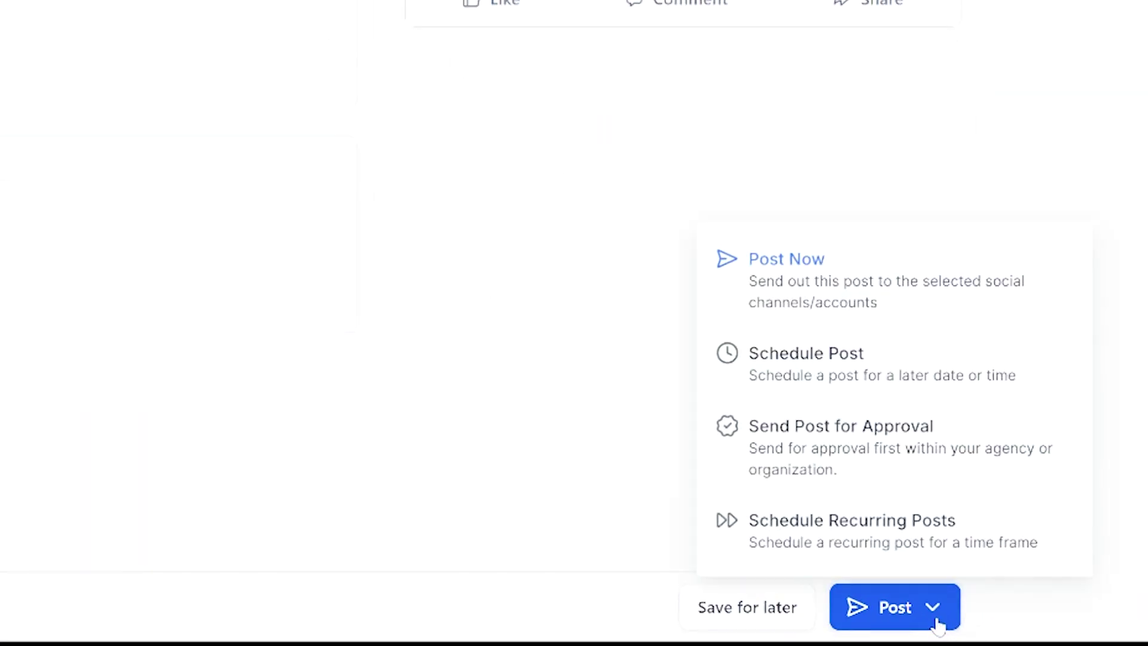